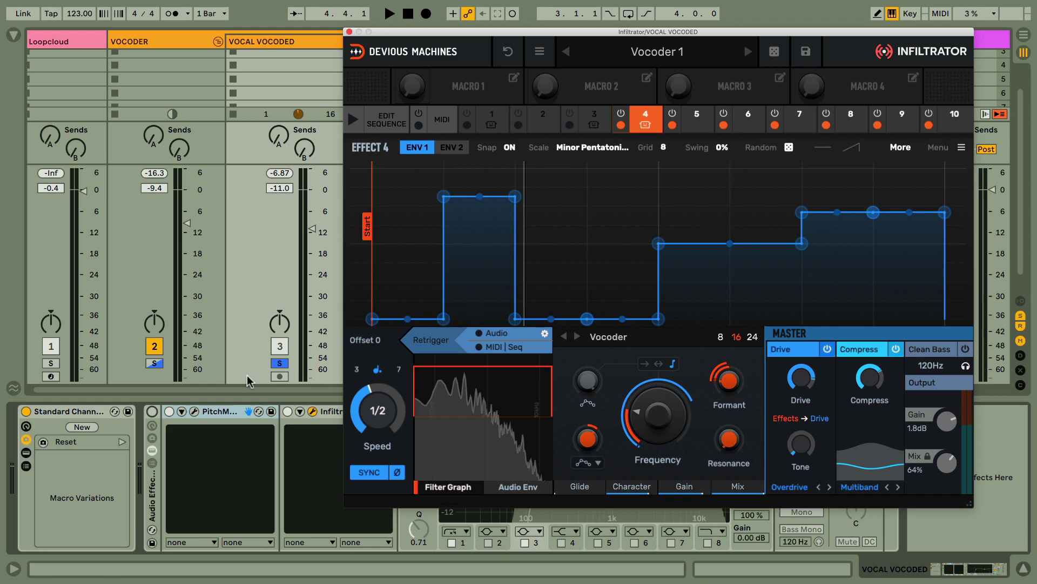
Start playback and switch on the audio effect rack of the VOCAL VOCODED track
key(space)
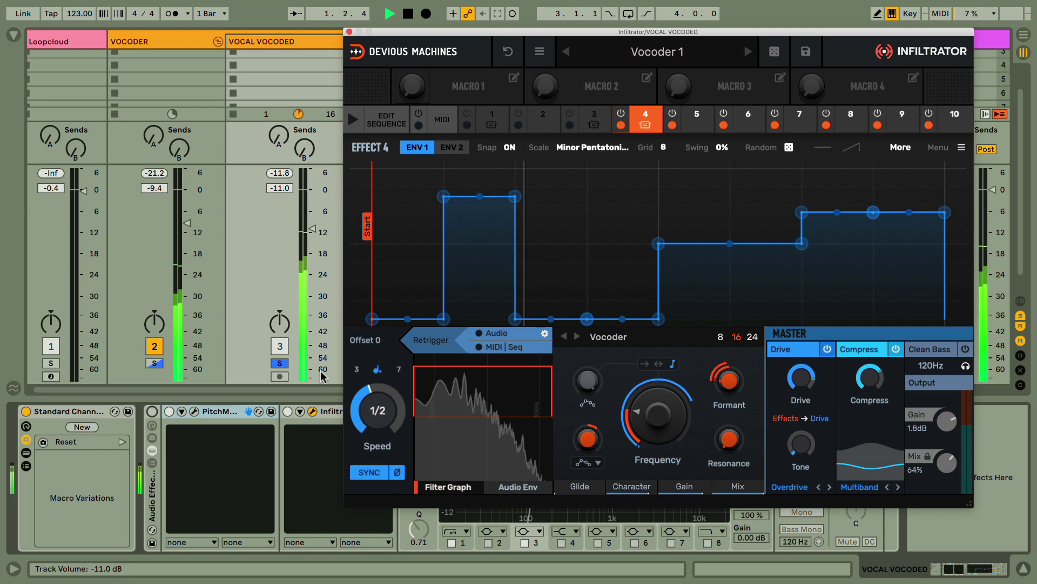
click(151, 415)
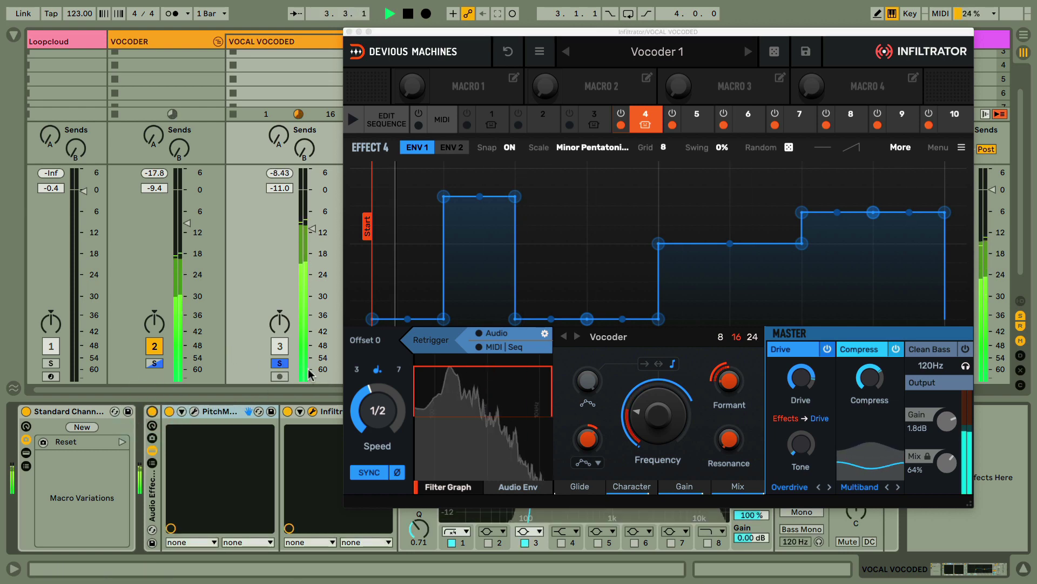
Unsolo the VOCAL VOCODED track and reposition the Infiltrator window over the mixer
click(280, 363)
drag(393, 32, 594, 66)
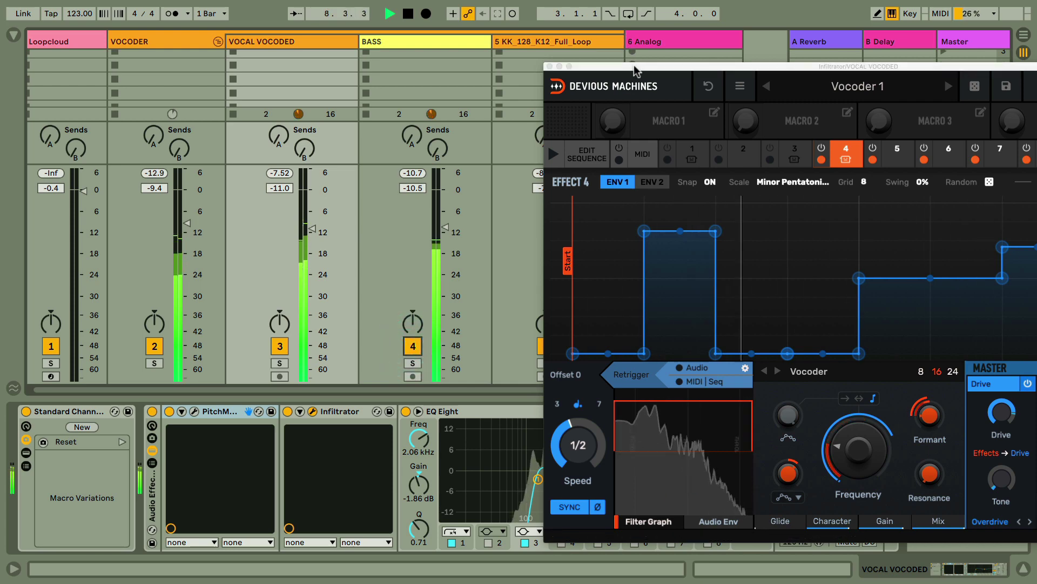
drag(635, 69, 374, 49)
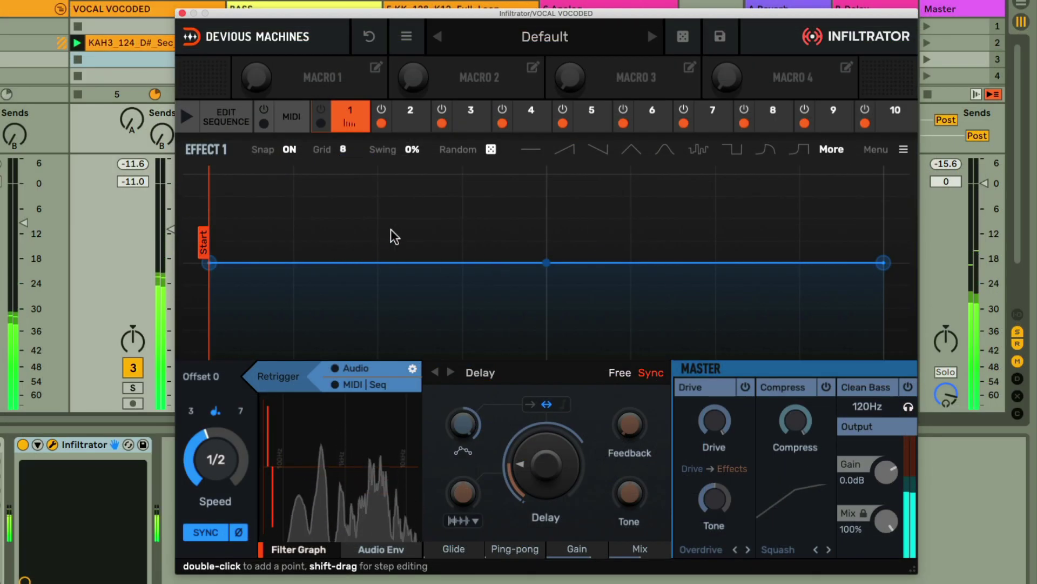
Set effect slot 1 to the Vocoder effect and enable it
click(351, 123)
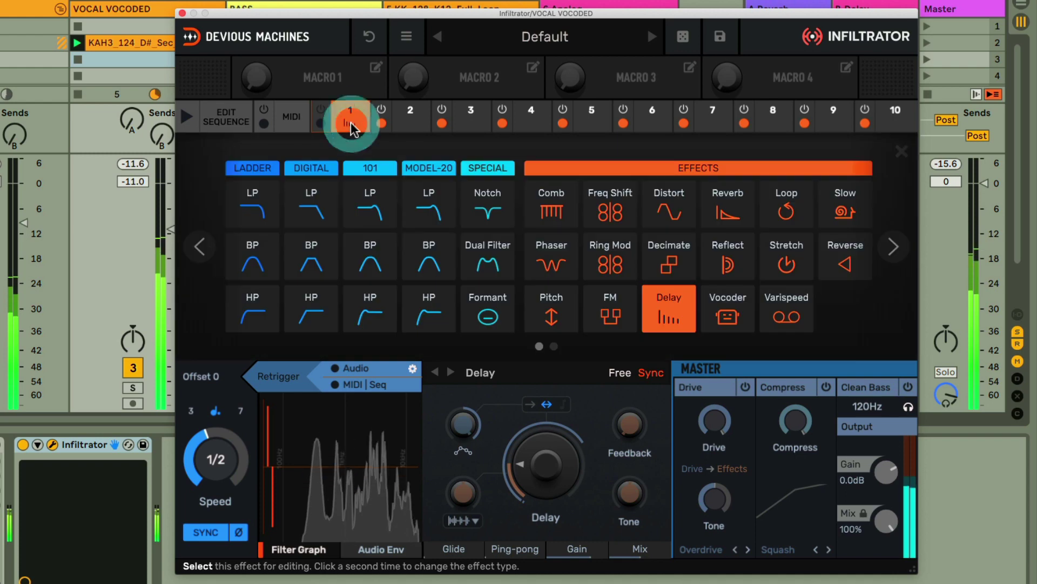
click(724, 315)
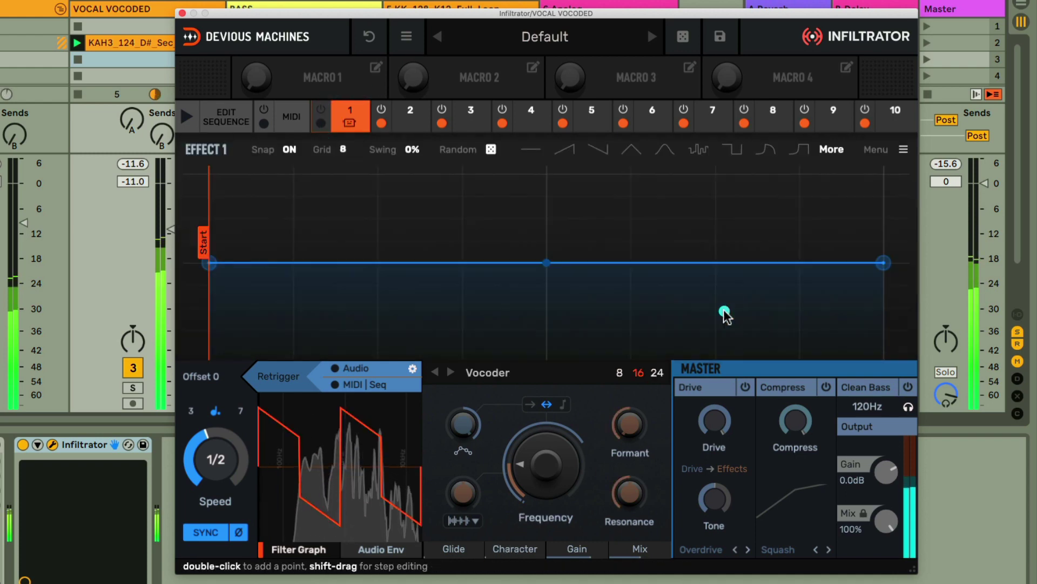
click(321, 116)
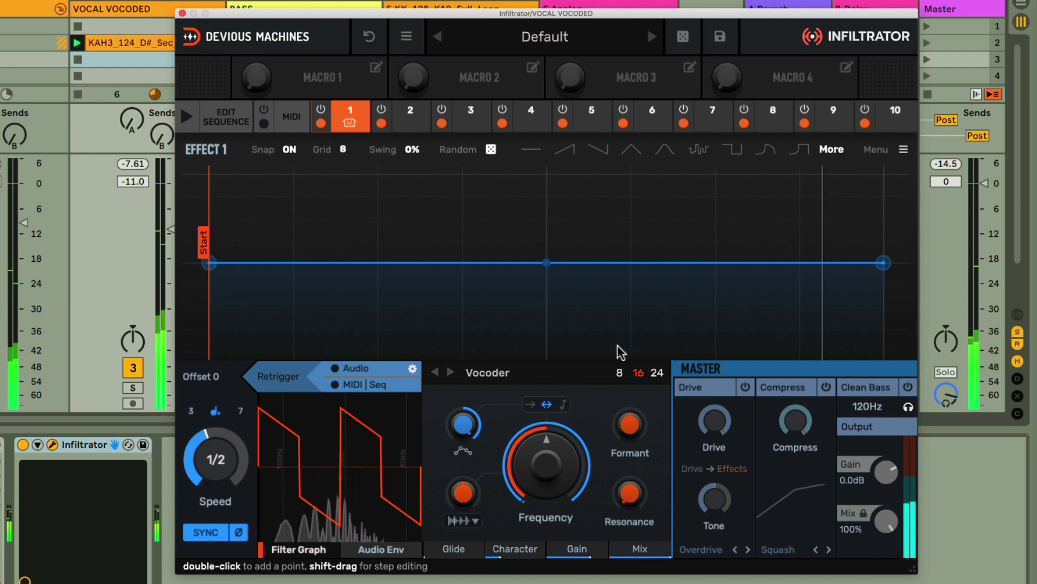
Try different Frequency and Formant settings on the vocoder, returning both to their default positions
drag(551, 469, 546, 437)
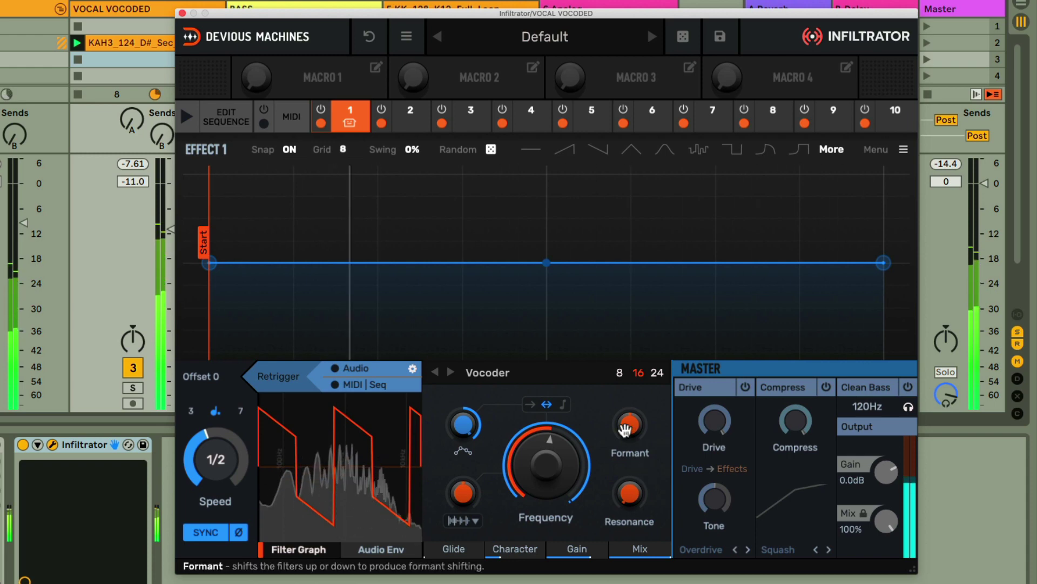
drag(630, 421, 630, 392)
drag(574, 466, 574, 444)
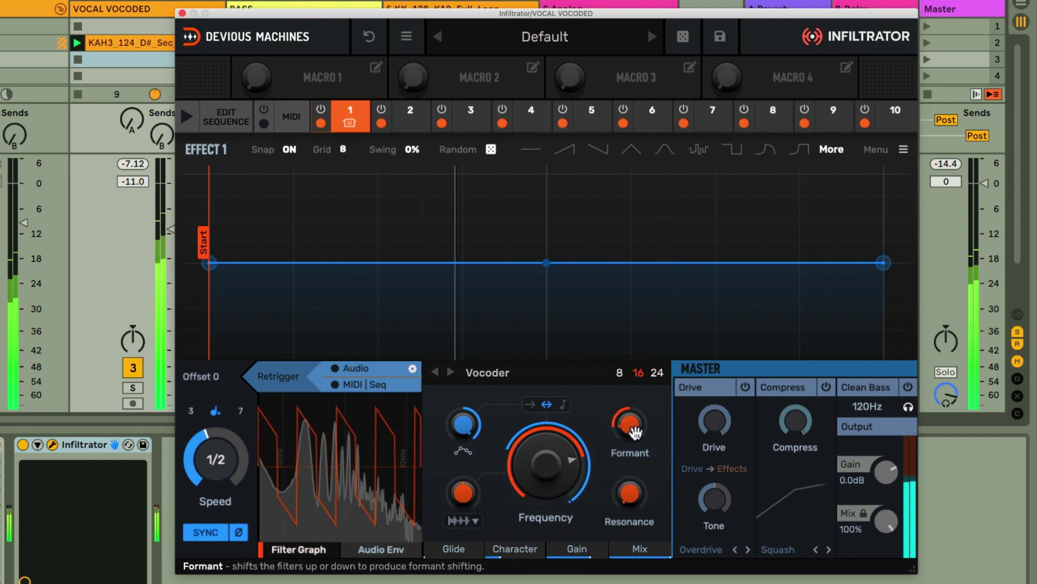
drag(627, 419, 574, 498)
drag(630, 425, 630, 452)
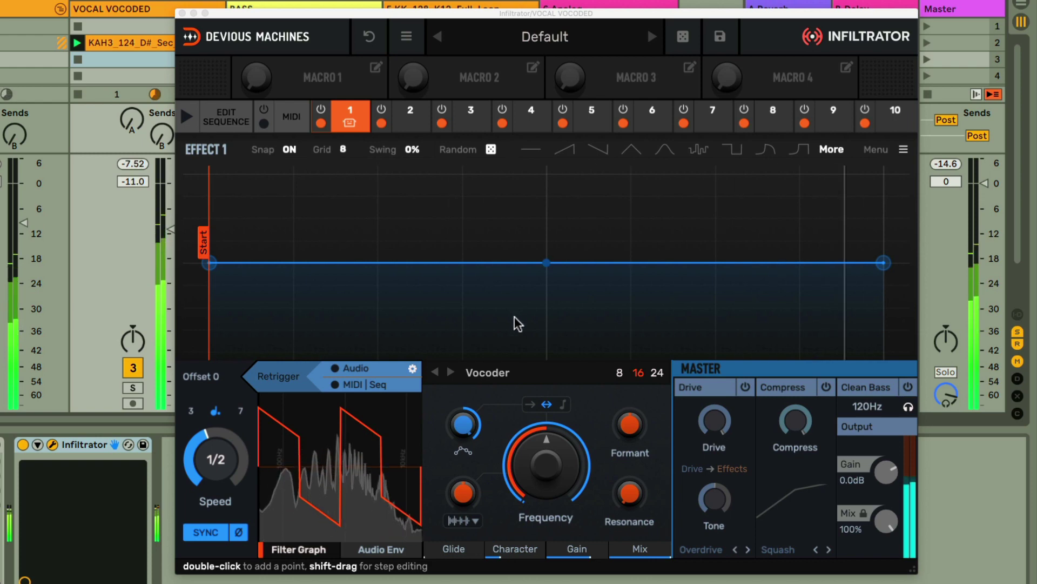
Draw a stepped frequency envelope on the 8-step grid with steps 2, 4, 5 and 7 raised and steps 3 and 6 lowered
key(alt)
alt+click(331, 209)
alt+click(514, 190)
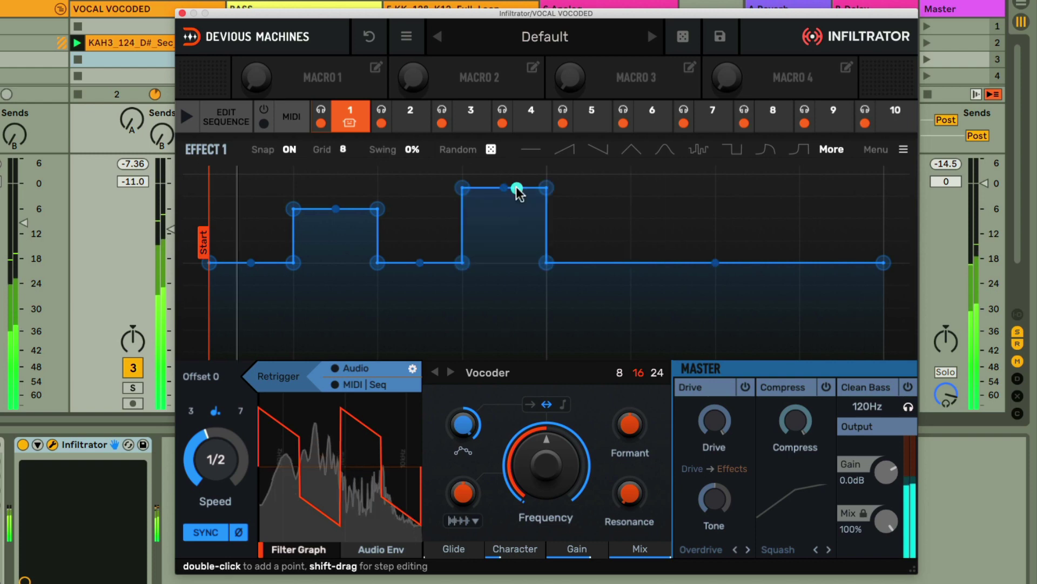
alt+click(674, 316)
alt+click(764, 200)
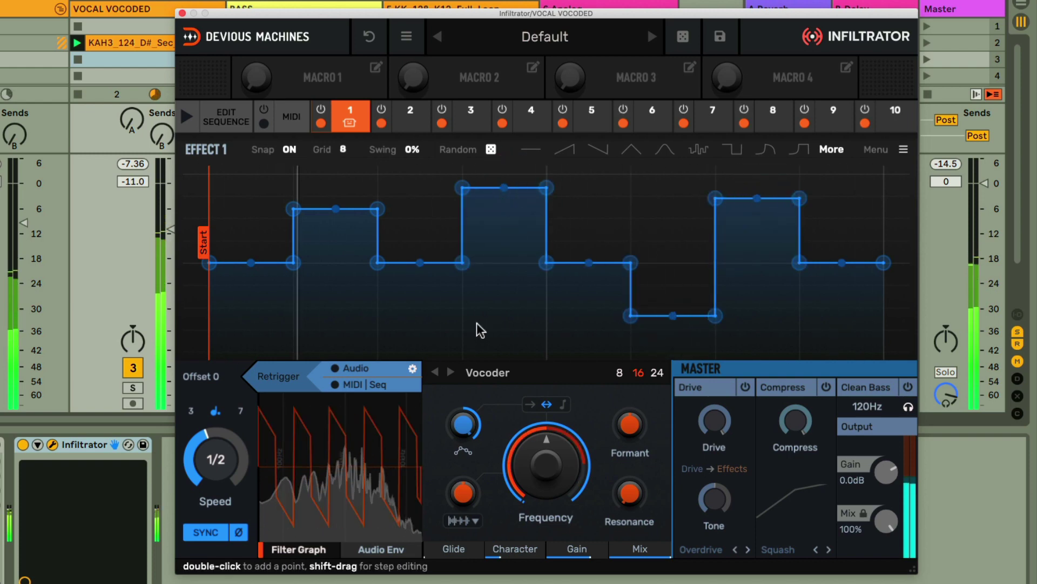
alt+click(422, 308)
alt+click(594, 234)
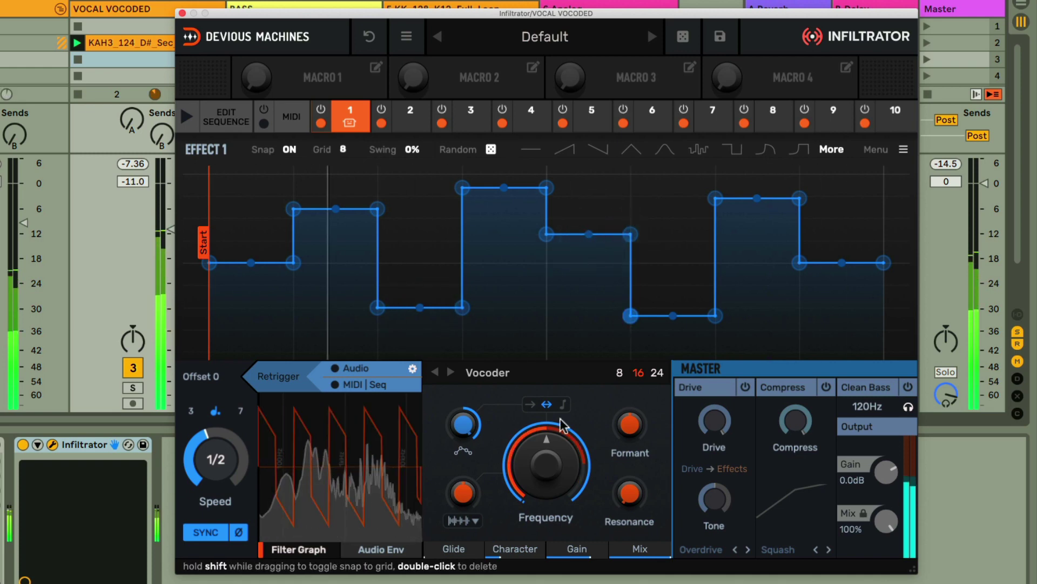
Switch the vocoder's frequency modulation to musical note mode and adjust the Frequency slightly
mouse_move(549, 467)
mouse_down()
mouse_move(549, 497)
mouse_move(547, 458)
mouse_up()
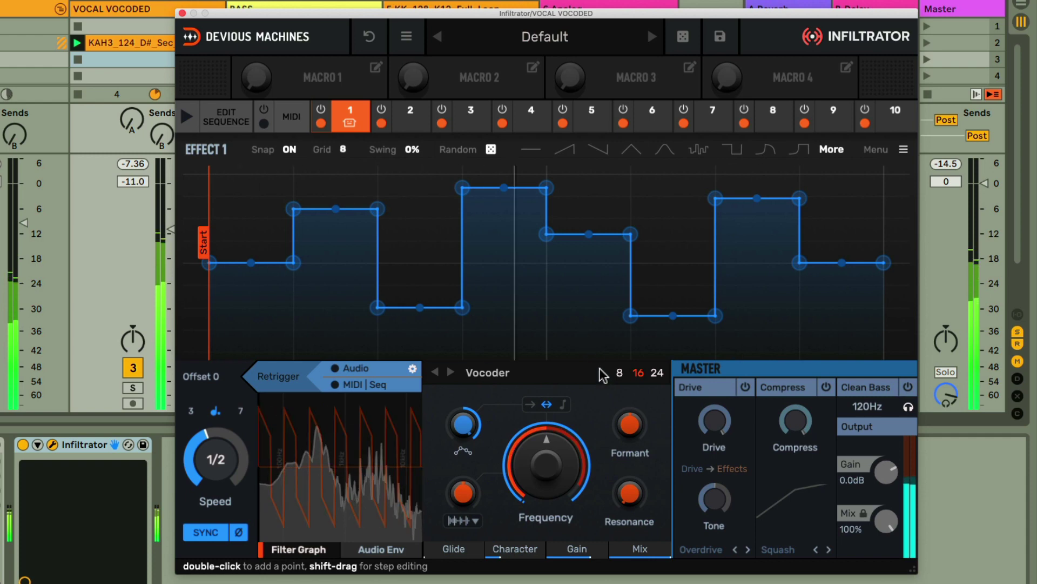
click(563, 404)
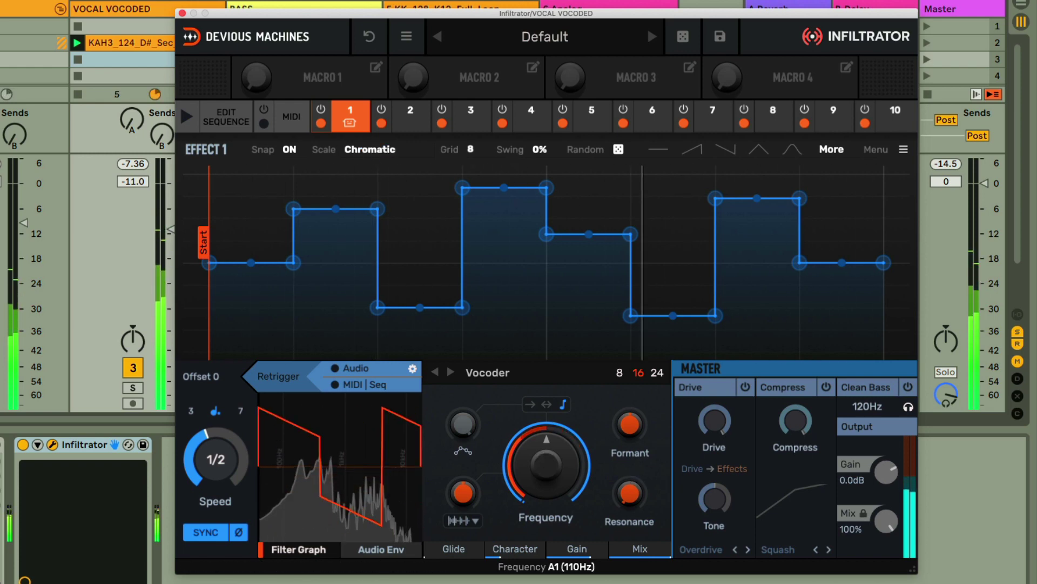
drag(545, 452, 544, 442)
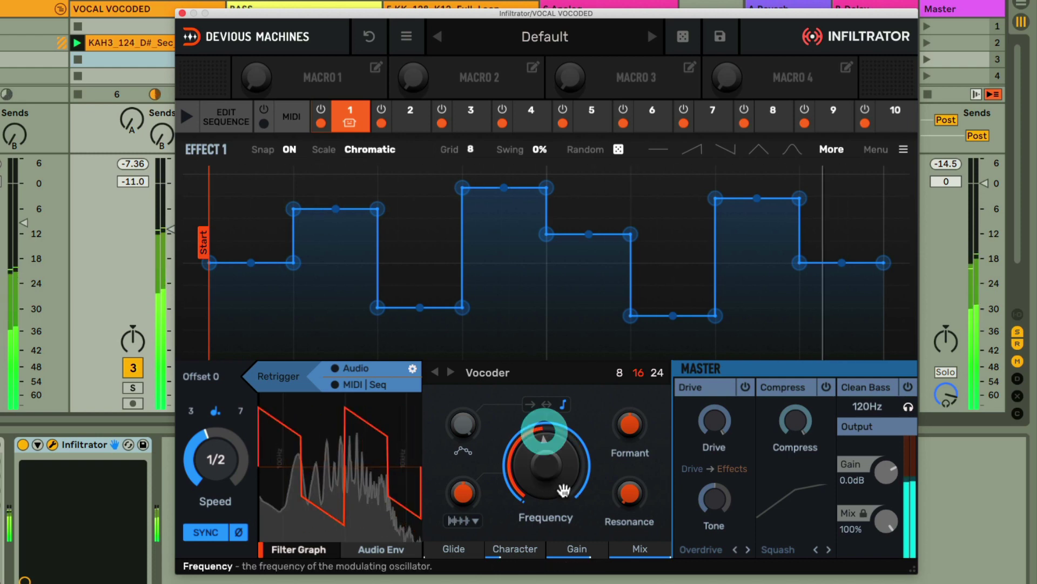
Reset the envelope to a flat line and redraw it with step 3 raised, steps 5–6 at maximum and steps 7–8 at minimum
click(662, 152)
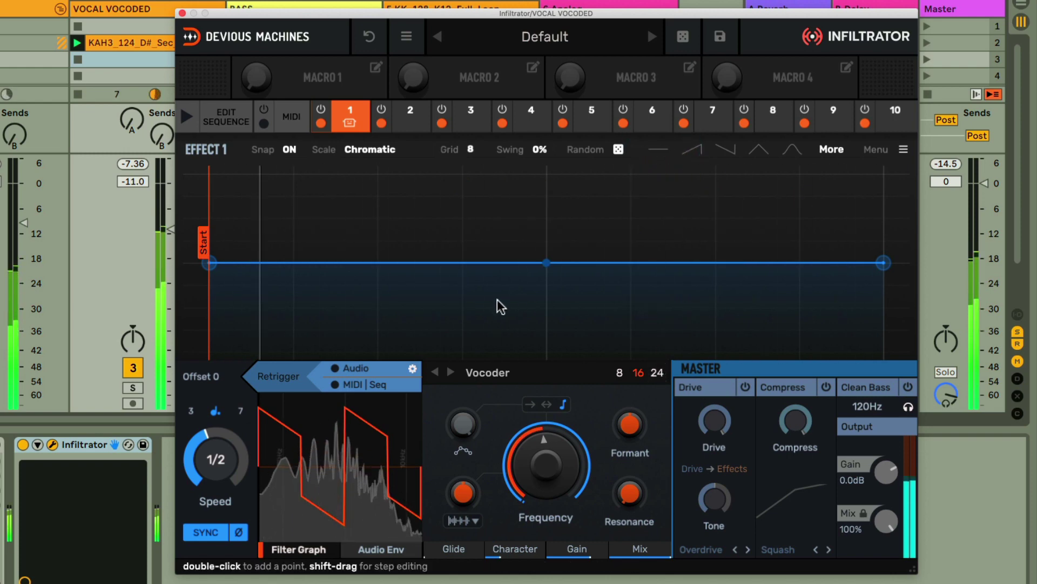
drag(590, 179, 715, 172)
drag(750, 319, 861, 394)
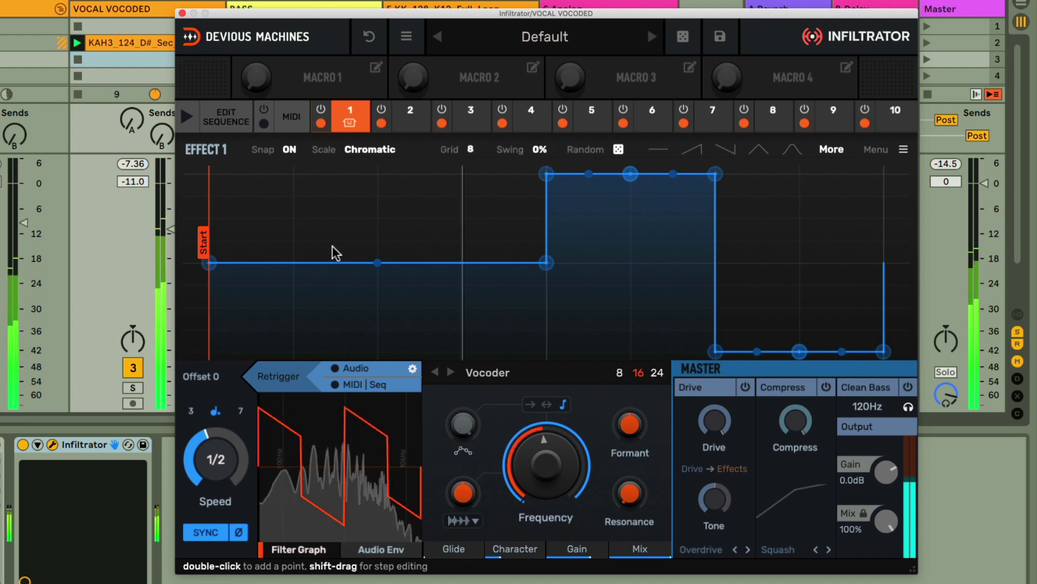
mouse_move(418, 236)
mouse_down()
mouse_move(419, 209)
mouse_move(417, 226)
mouse_up()
Set the envelope's scale to Major and lower the third step slightly
click(370, 150)
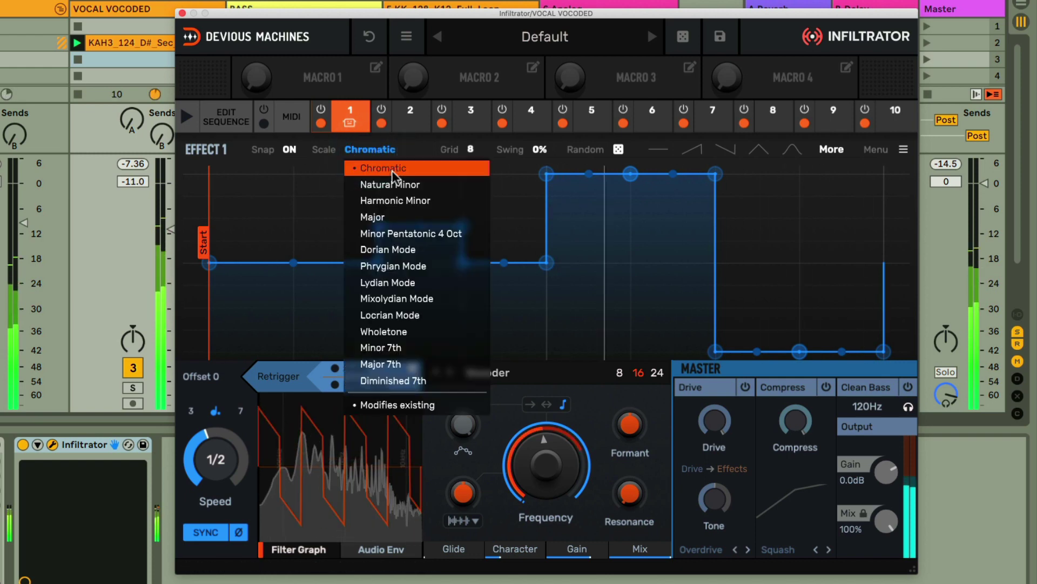
click(378, 217)
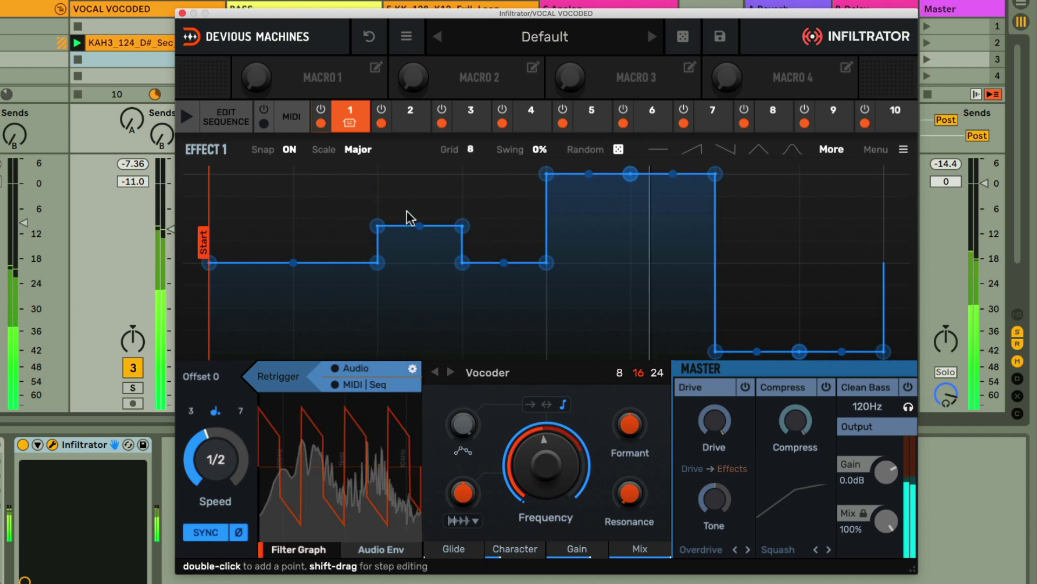
drag(407, 212, 408, 236)
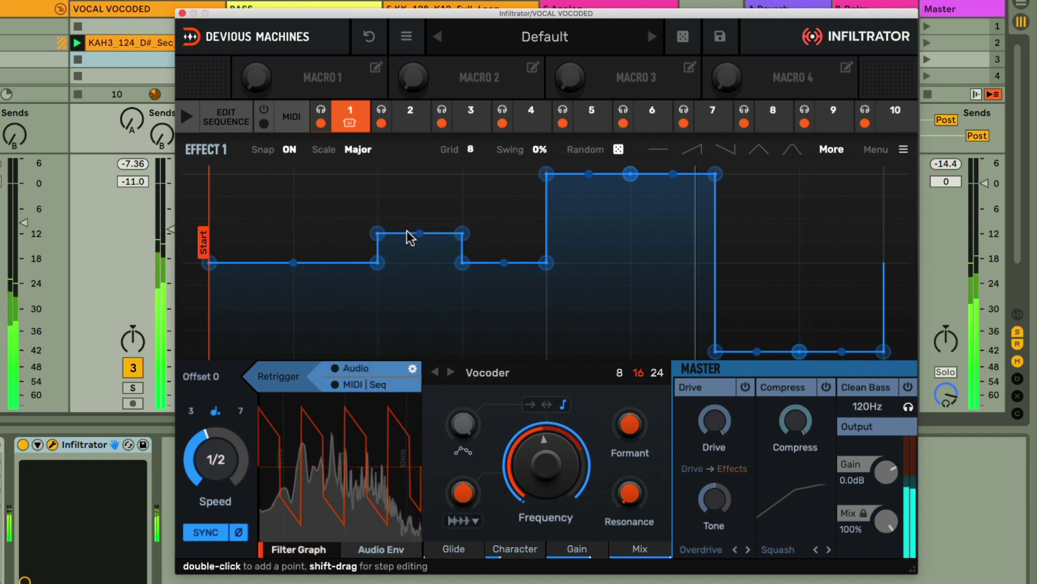
Change the envelope's scale to Minor Pentatonic 4 Oct and raise the third step
click(358, 149)
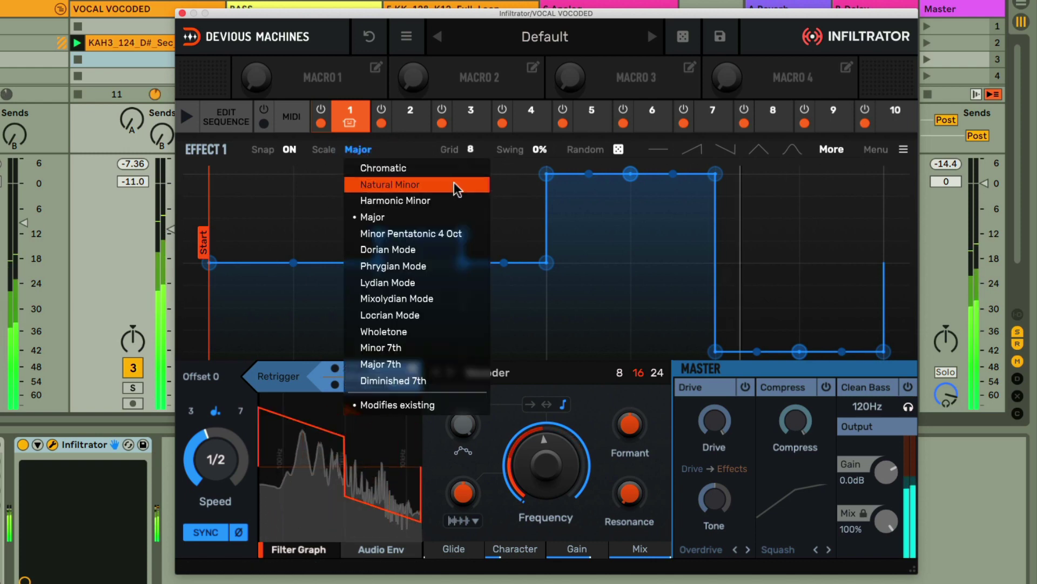
click(452, 235)
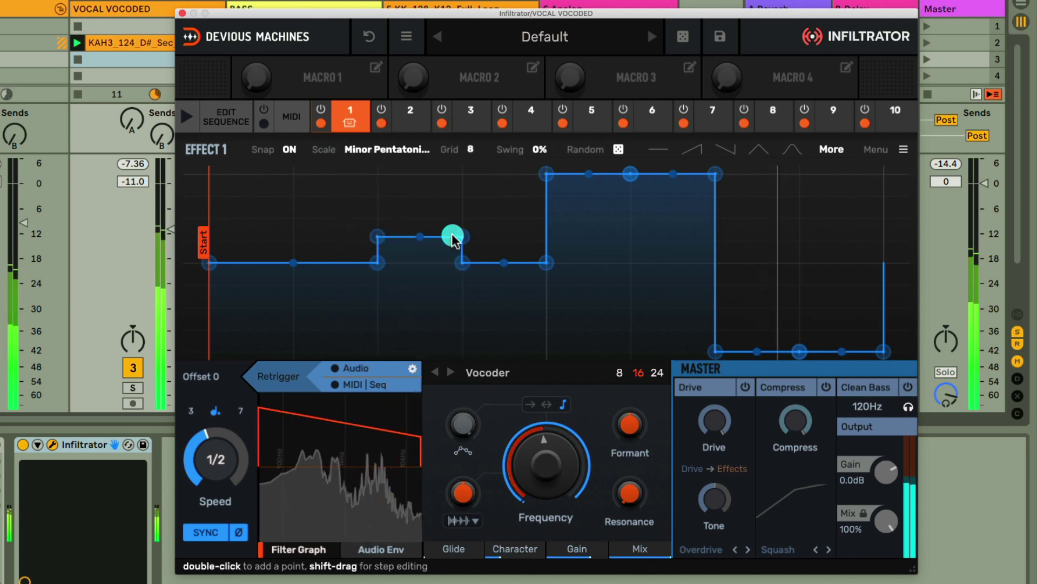
drag(430, 235, 428, 212)
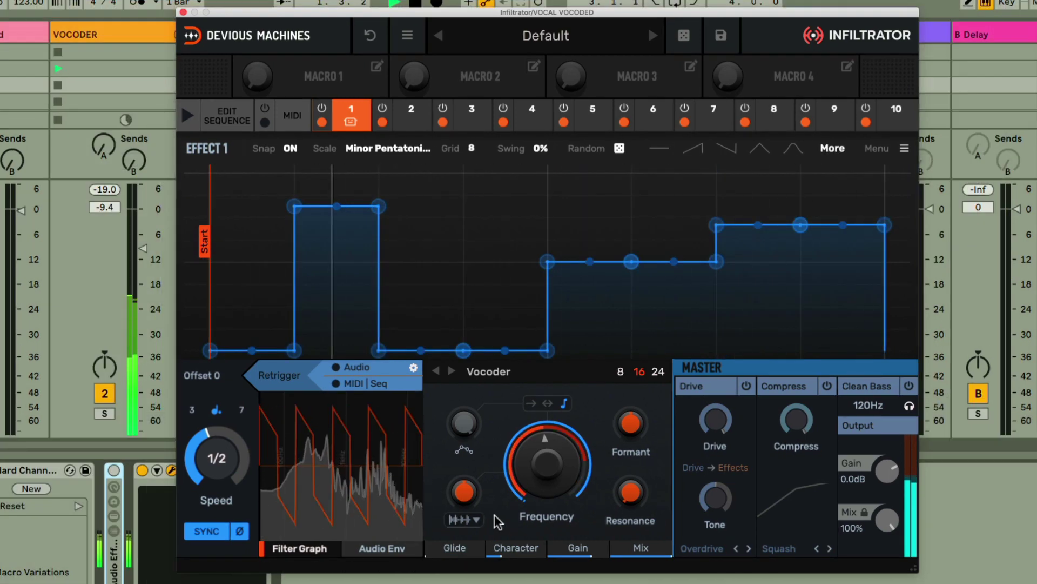
Set the second modulator's source to Envelope 2 and its destination to Formant, and raise its modulation amount
click(465, 520)
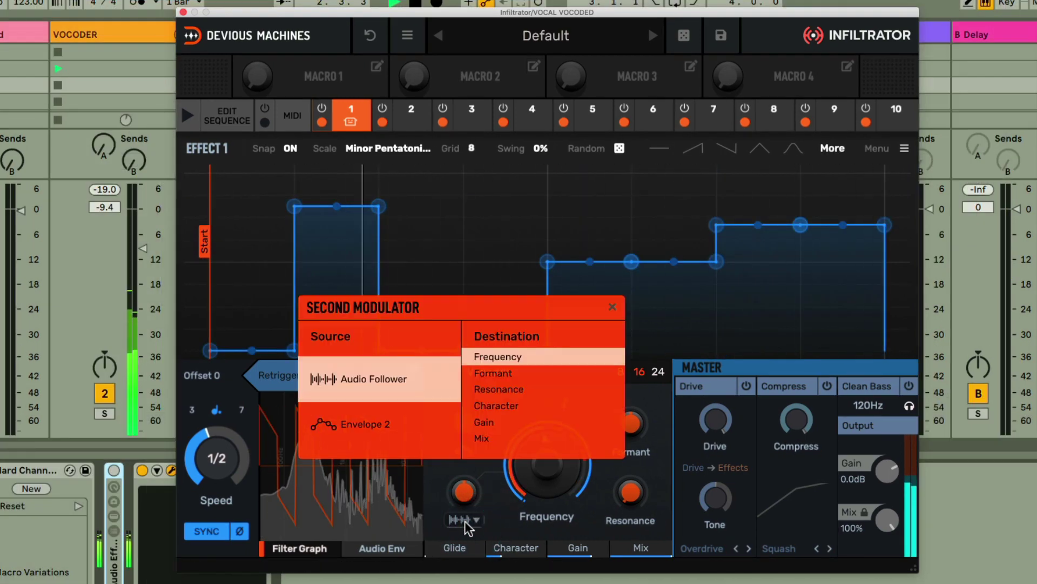
click(370, 430)
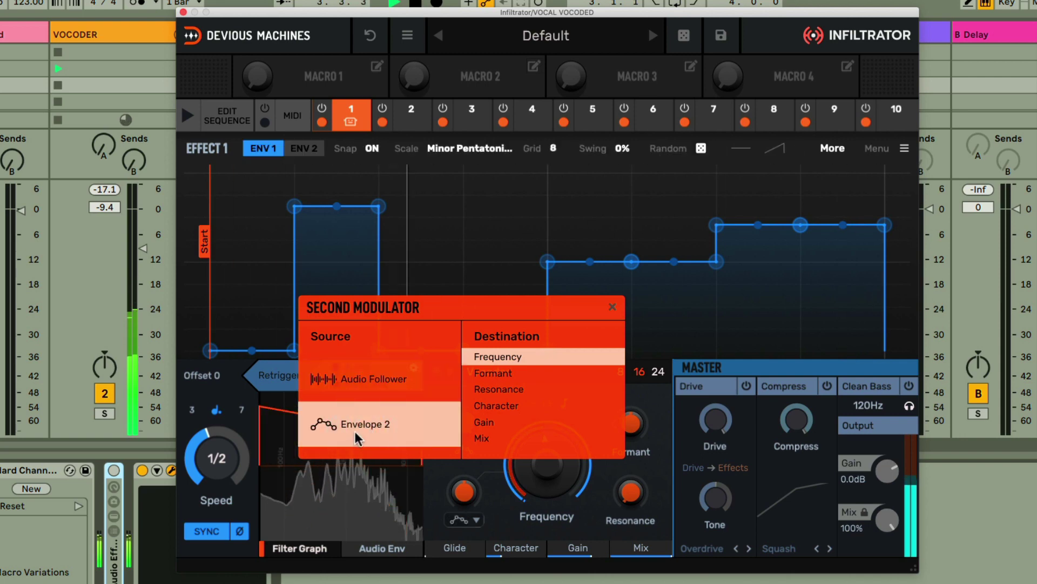
click(523, 375)
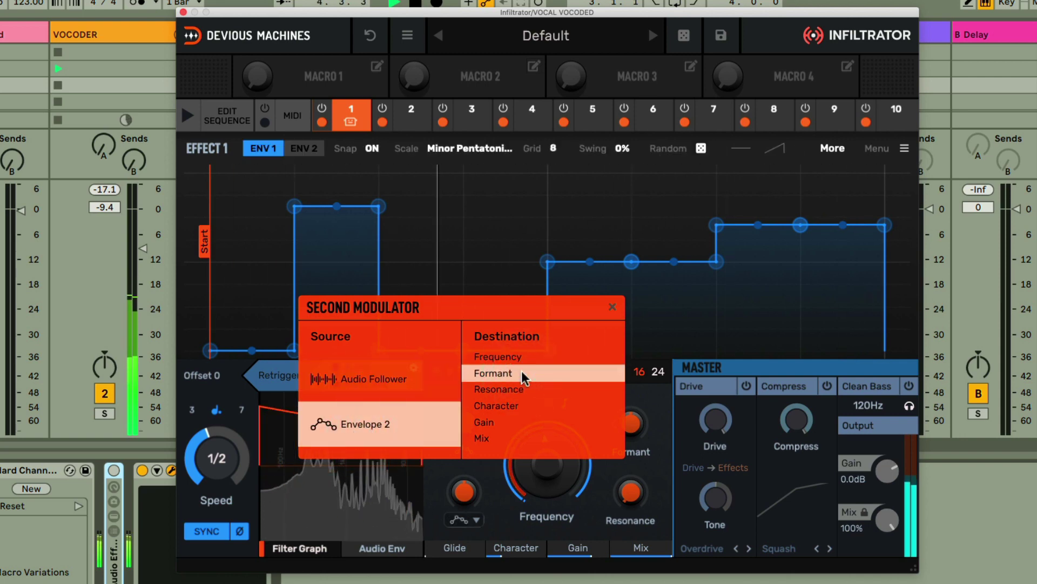
click(612, 308)
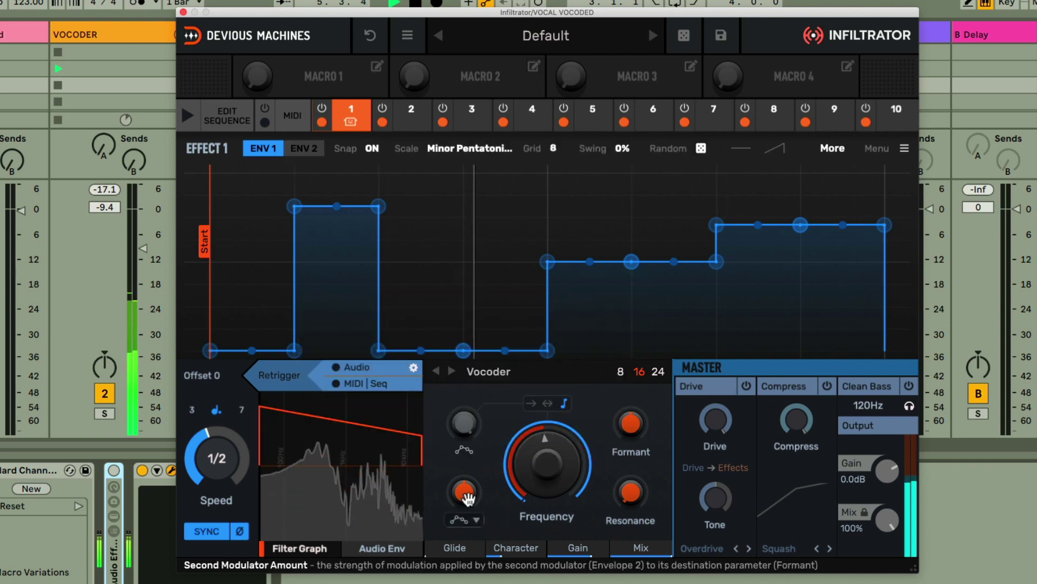
mouse_move(463, 492)
mouse_down()
mouse_move(463, 461)
mouse_move(465, 496)
mouse_up()
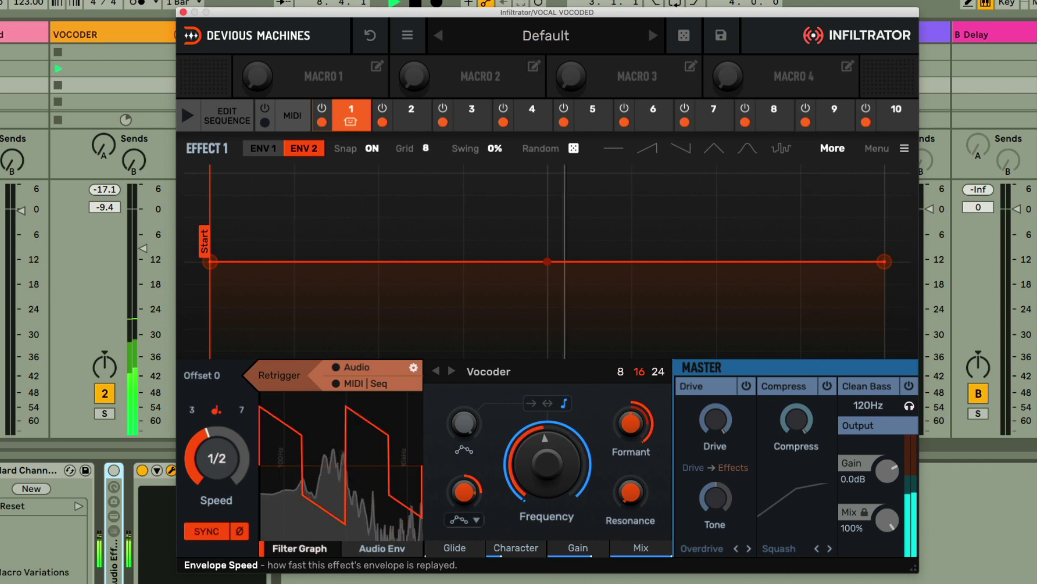
Set Envelope 2's speed to 1 bar and give it the smooth sine-like hump shape
drag(217, 458, 217, 440)
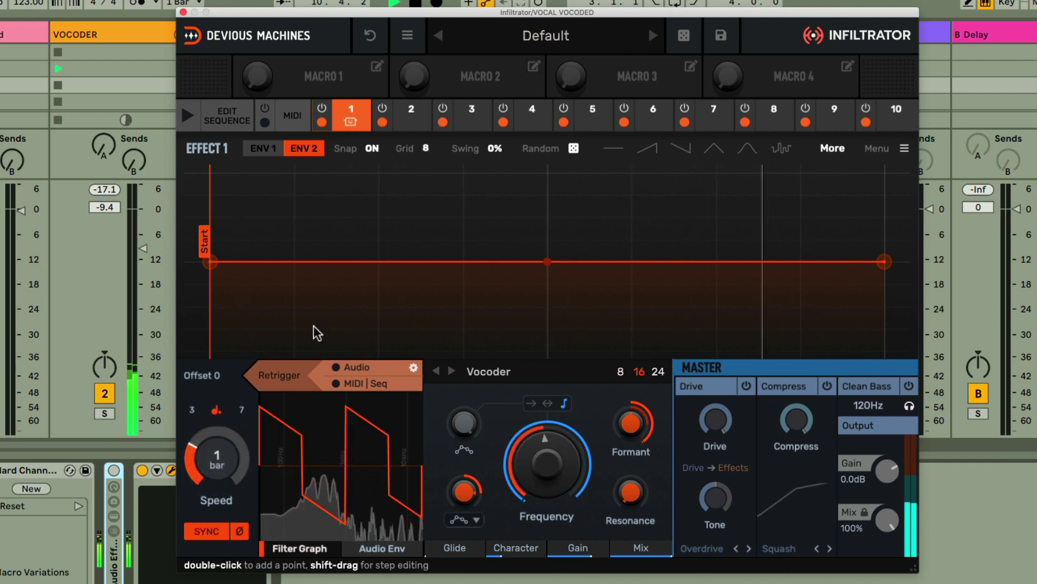
click(749, 152)
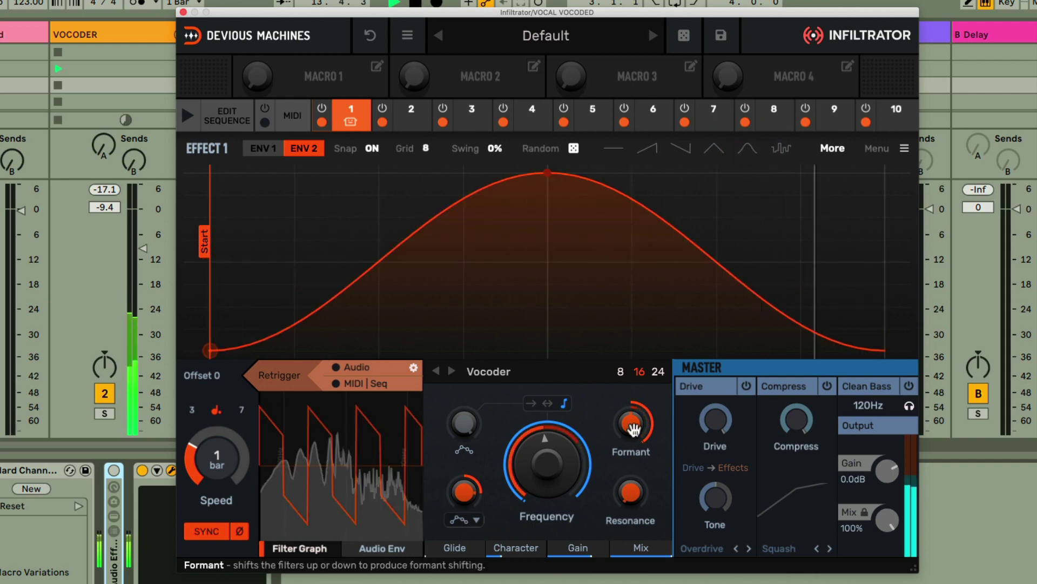
Lower the vocoder's Formant and fine-tune the second modulator's amount
drag(633, 429, 634, 470)
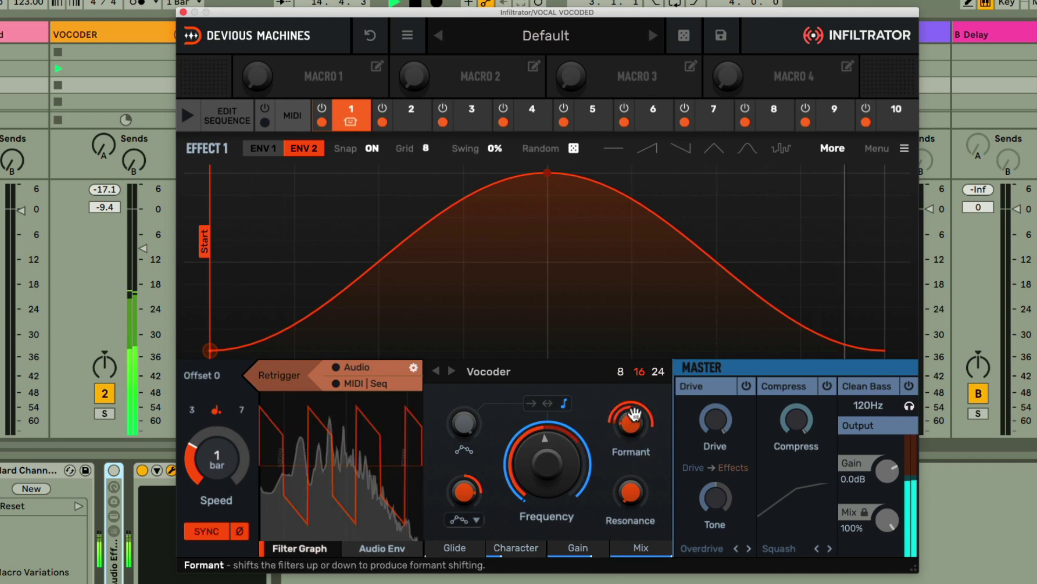
click(465, 490)
drag(468, 491, 469, 492)
drag(631, 423, 632, 427)
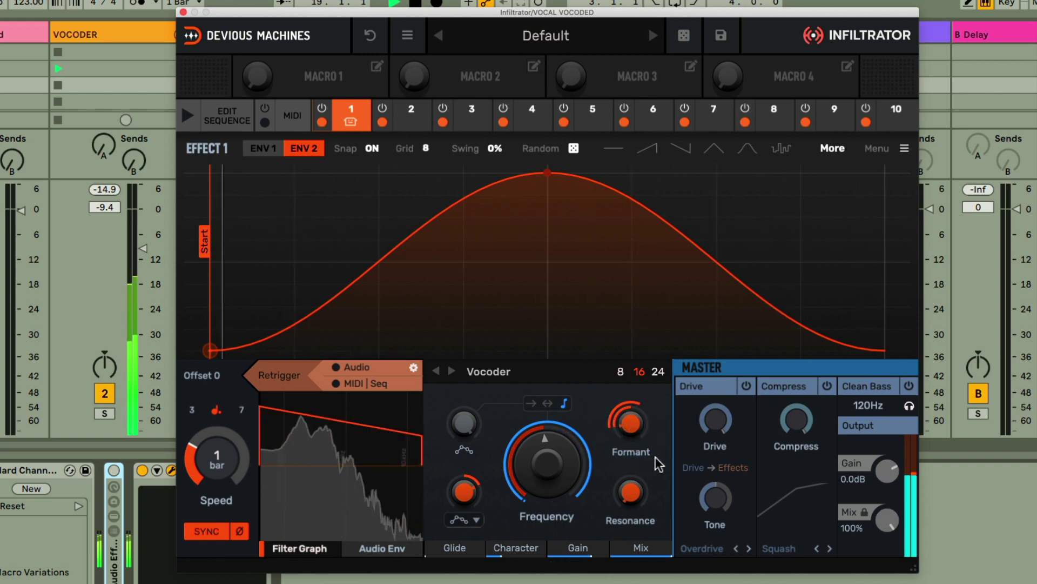
Set the vocoder's Character to 62%
click(524, 544)
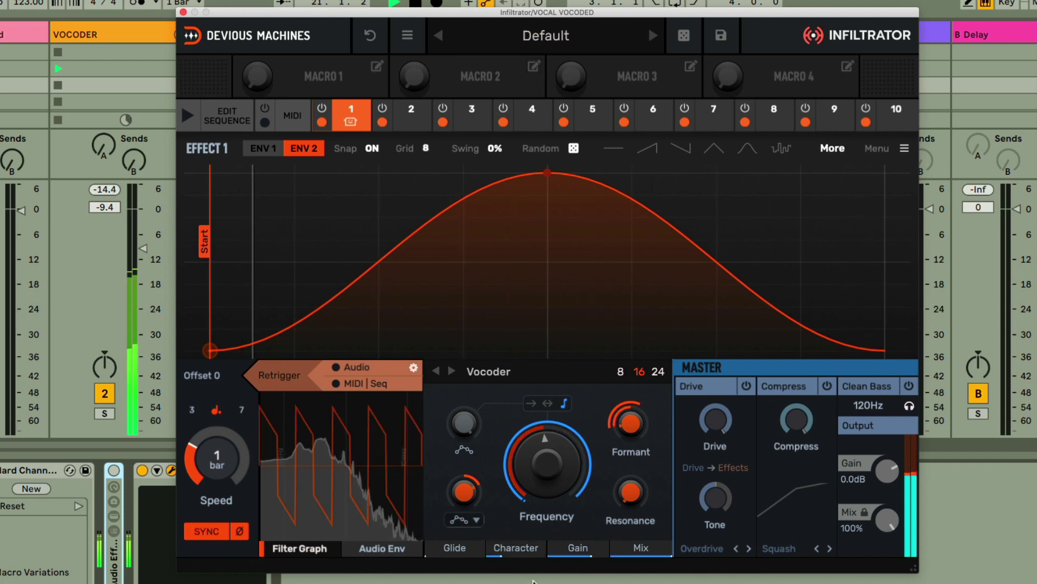
mouse_move(535, 548)
mouse_move(519, 548)
mouse_down()
mouse_move(540, 547)
mouse_move(519, 544)
mouse_move(516, 528)
mouse_move(515, 559)
mouse_up()
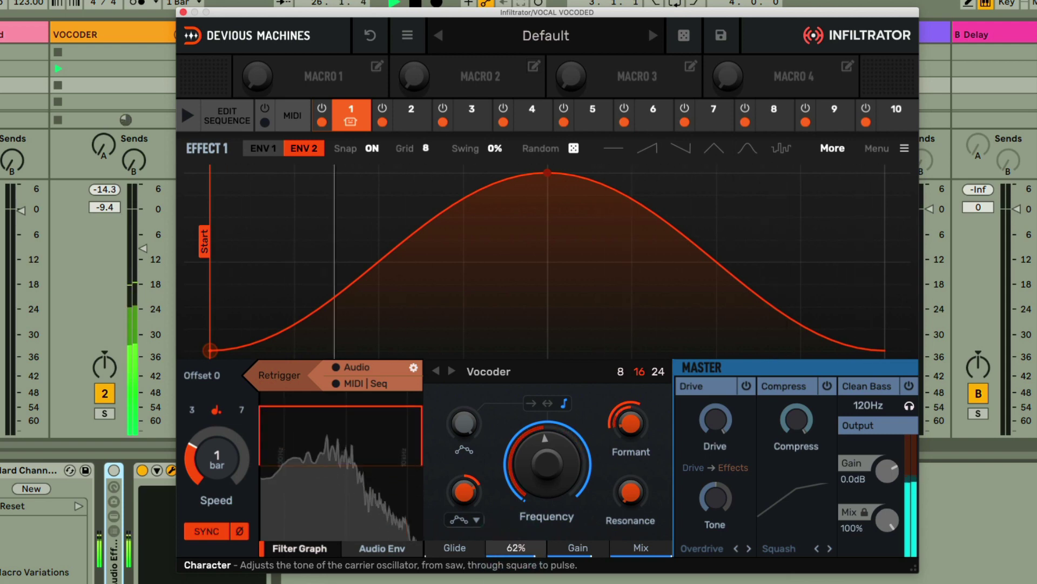
click(514, 548)
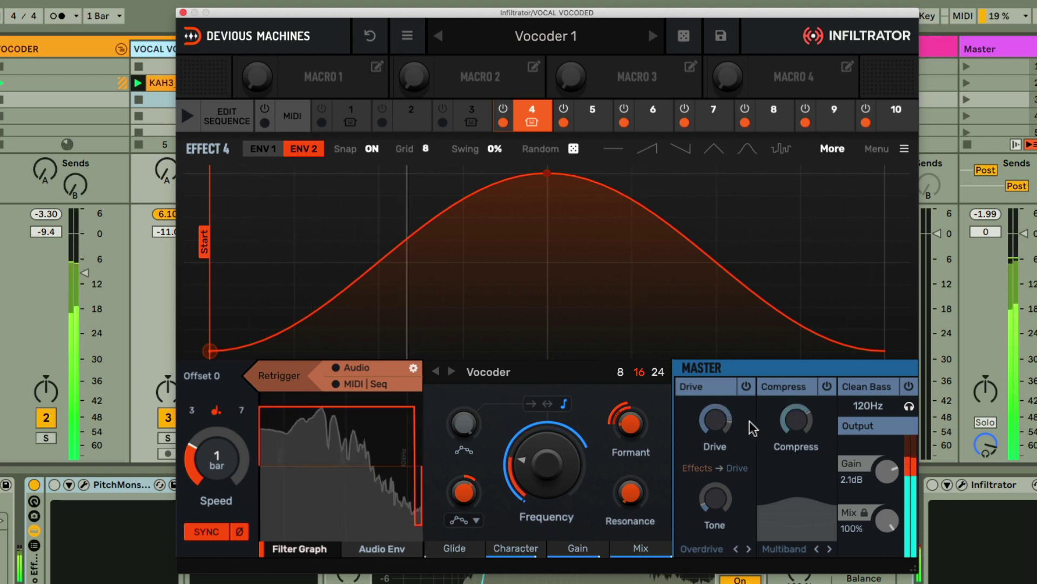
Turn on the Drive and Compress sections of Infiltrator's master output
click(746, 387)
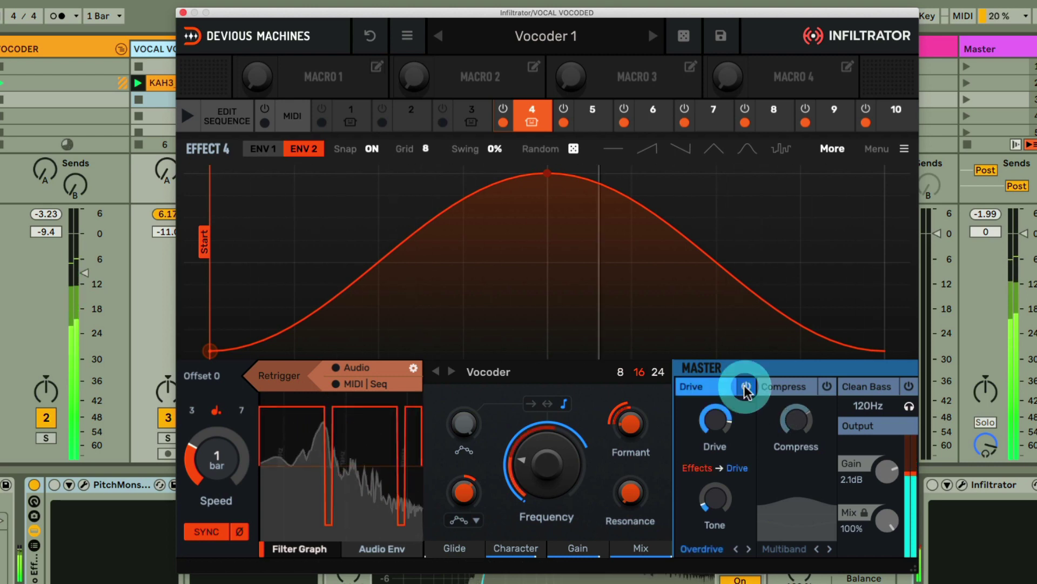
click(827, 387)
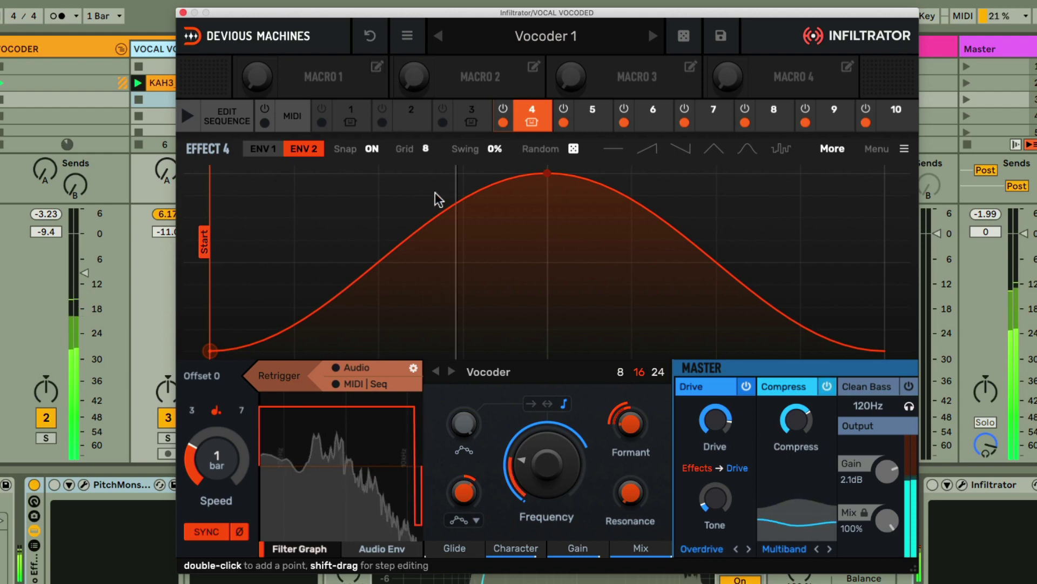
Show the Pitch Monster plug-in beside Infiltrator, and switch the vocal track's processing by bypassing Infiltrator and enabling Pitch Monster
drag(284, 14, 396, 66)
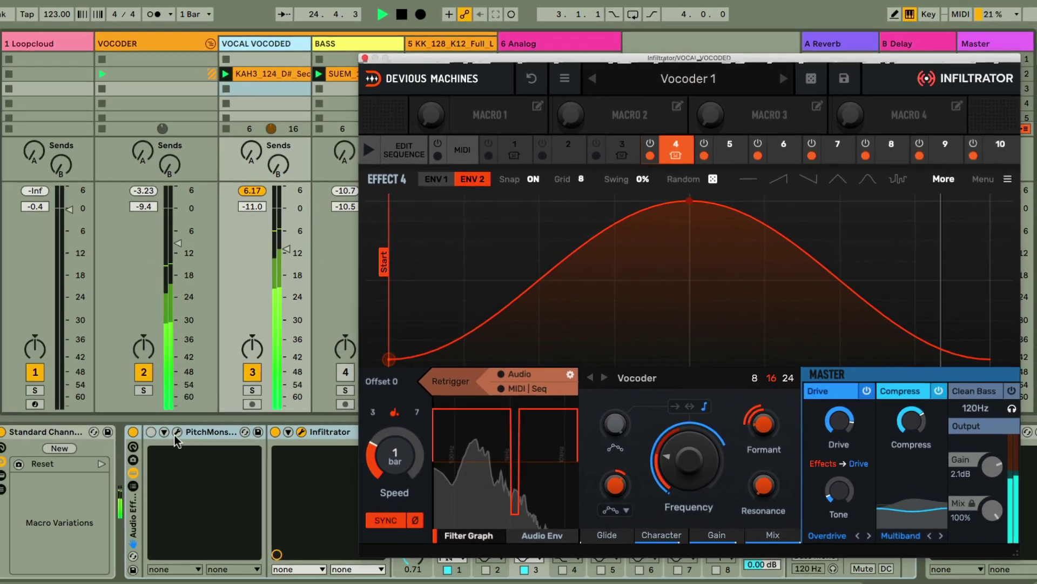
click(84, 484)
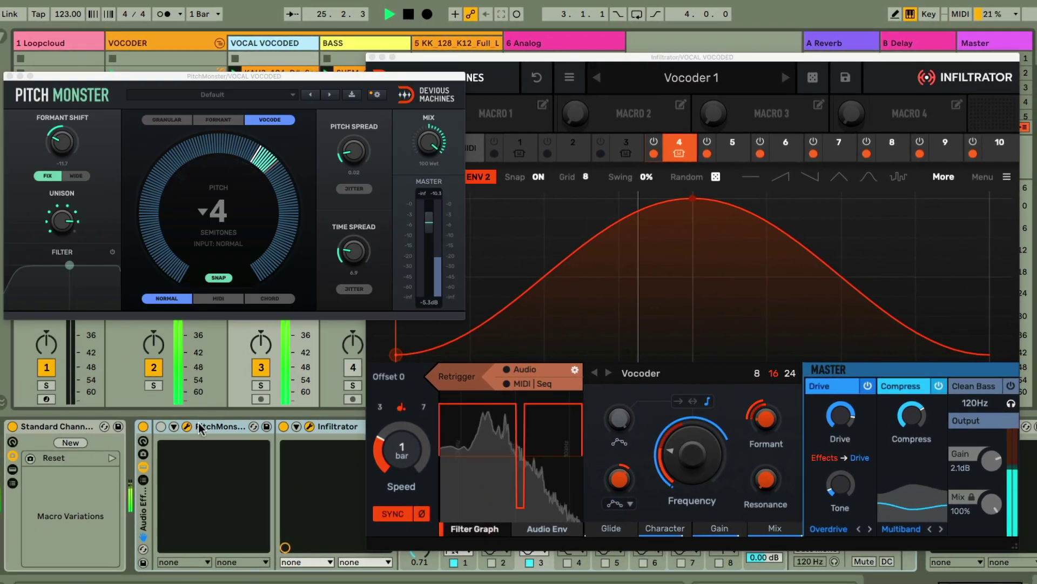
click(283, 427)
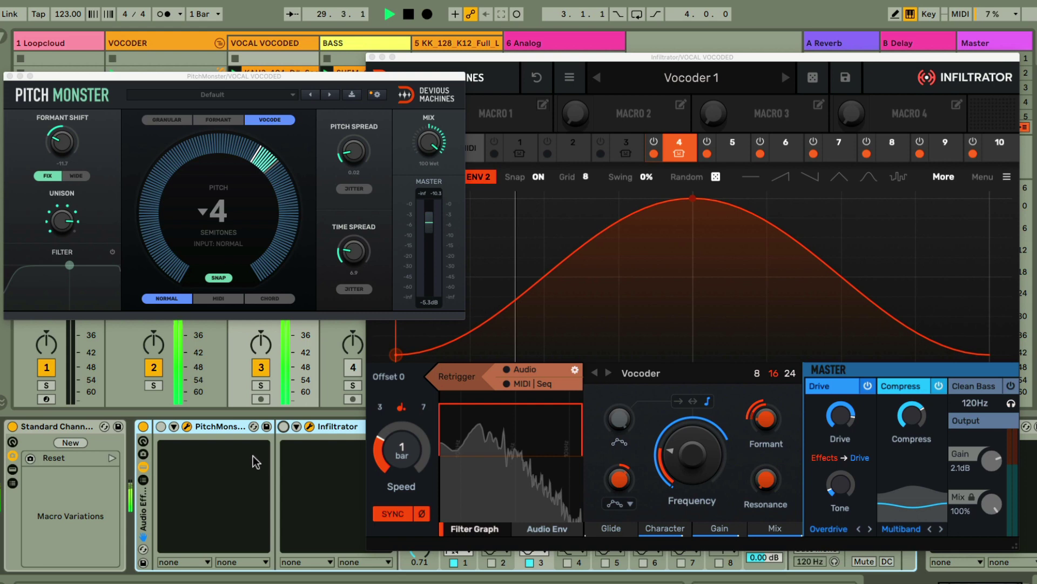
click(160, 427)
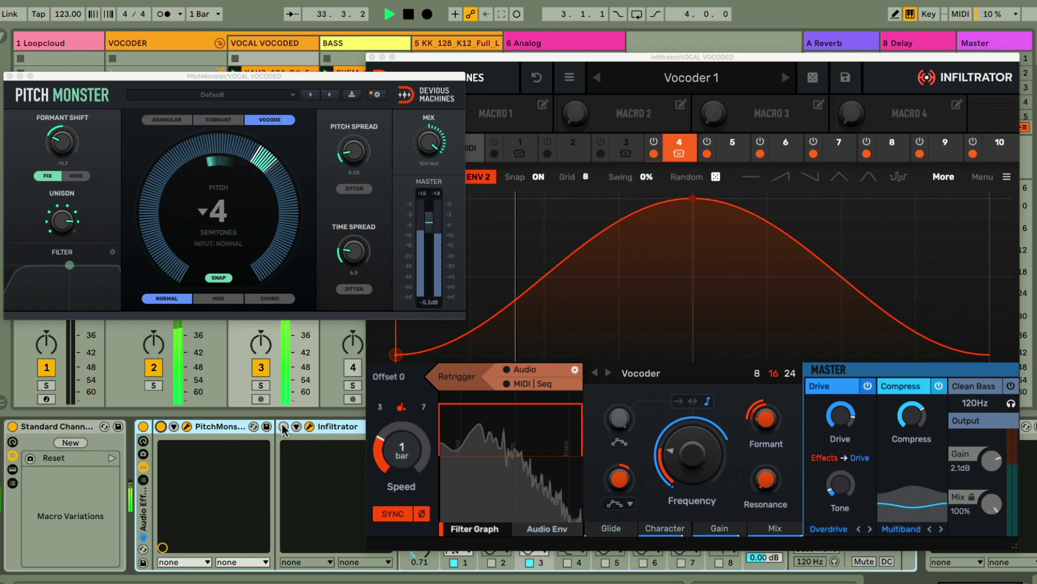
Re-enable Infiltrator alongside Pitch Monster and bring its window back to the front
drag(641, 57, 481, 41)
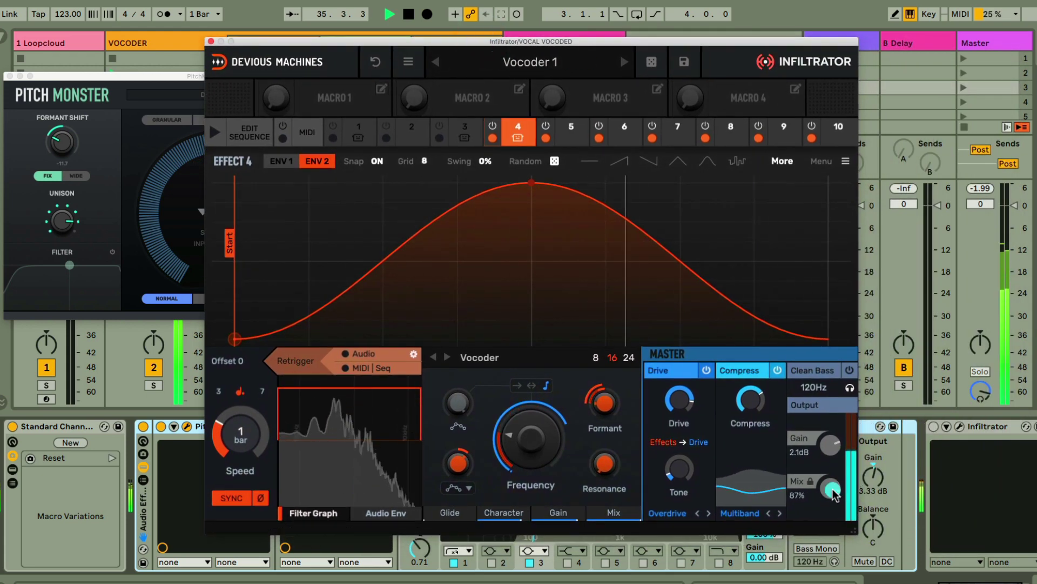